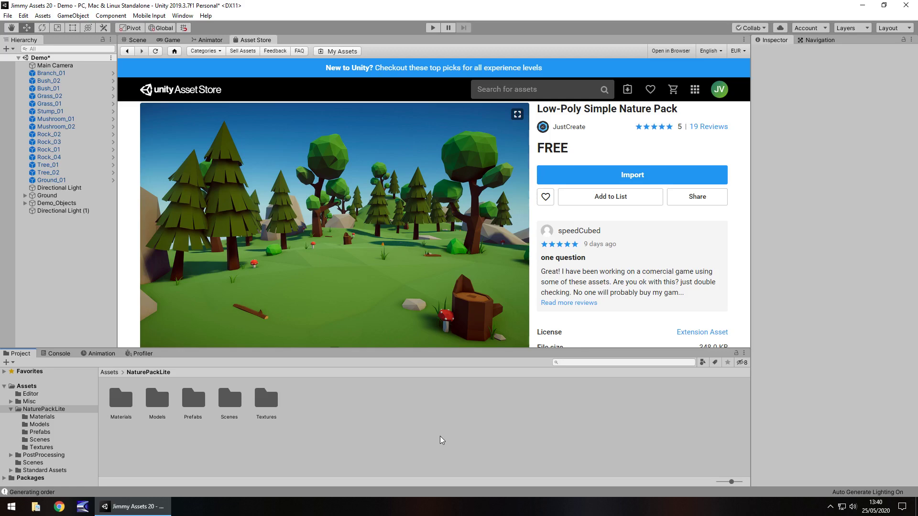
Switch from the Low-Poly Simple Nature Pack store page to the Scene view of the demo island.
click(137, 40)
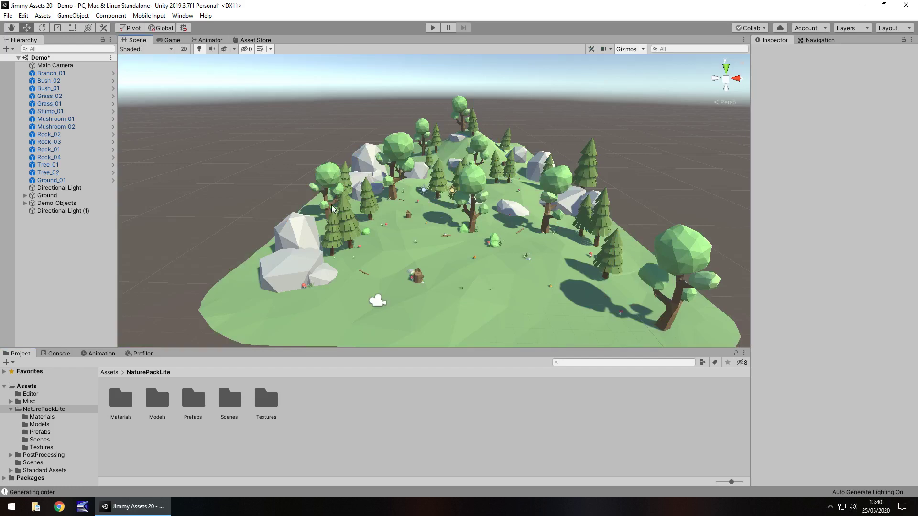
Orbit, pan and zoom around the demo island to a clearing with a tree stump and mushrooms.
key(q)
scroll(386, 209, up, 10)
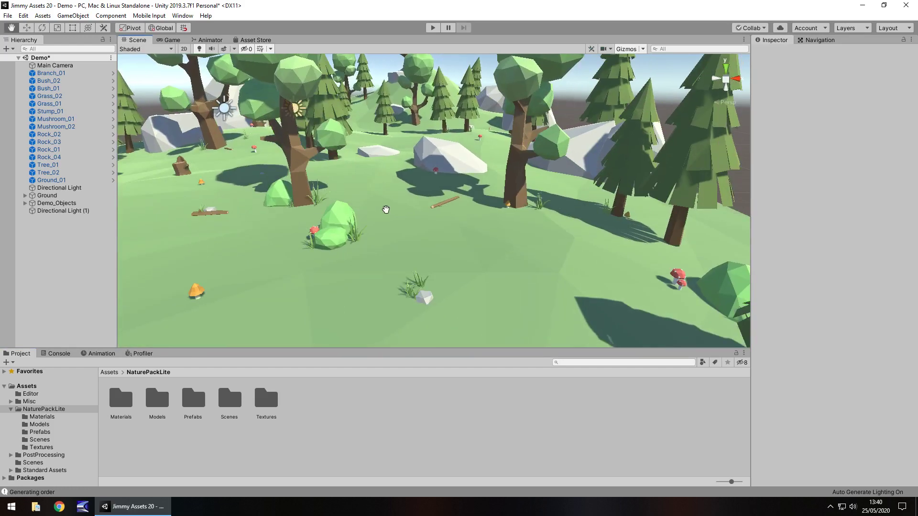
alt+drag(386, 209, 541, 217)
key(w)
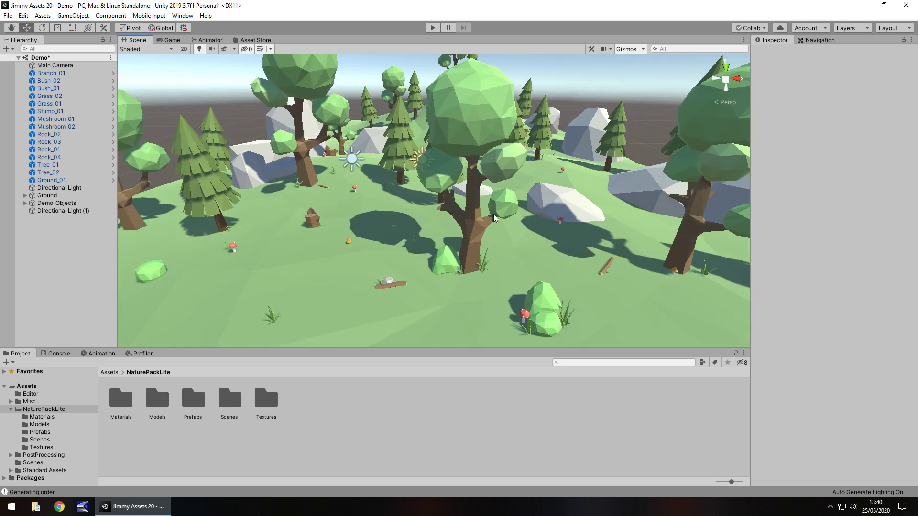
alt+drag(578, 190, 335, 249)
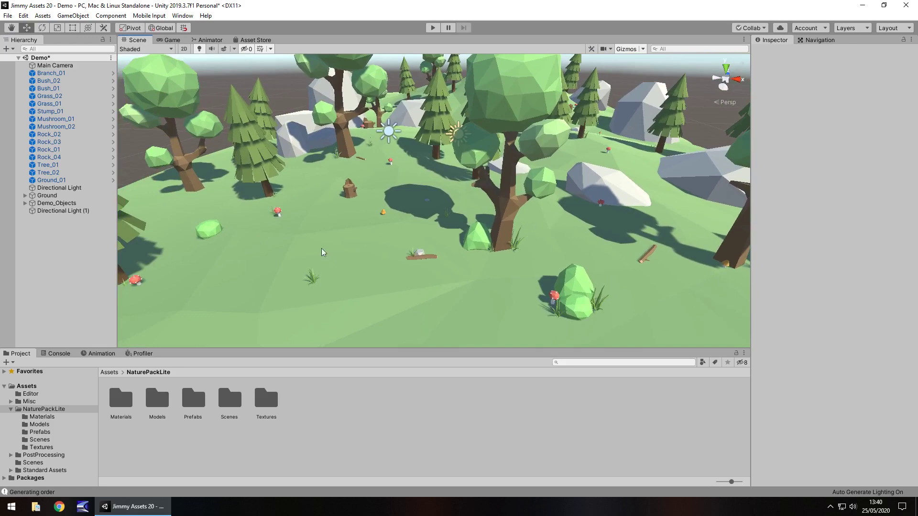
middle_drag(161, 203, 281, 194)
scroll(280, 192, down, 10)
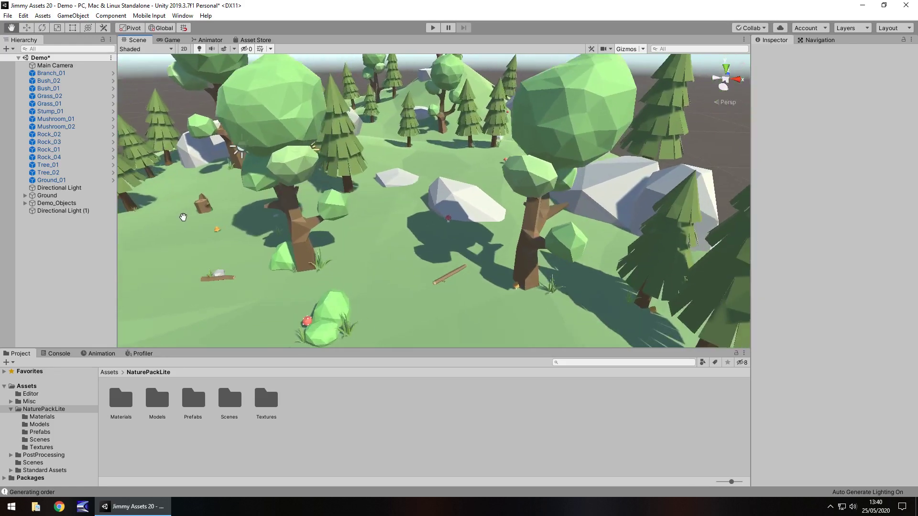
right_drag(276, 173, 306, 259)
scroll(306, 257, up, 10)
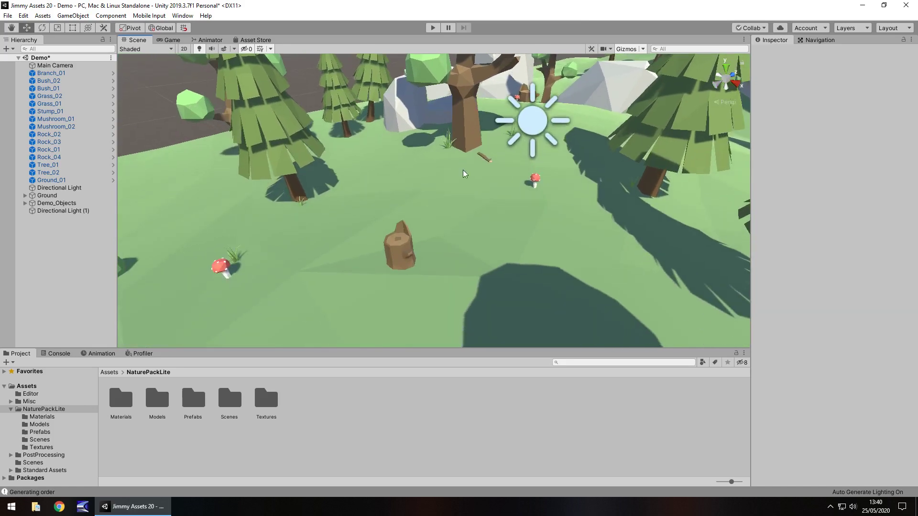
Enable Post-Processing Behaviour on the Main Camera.
click(55, 66)
click(774, 365)
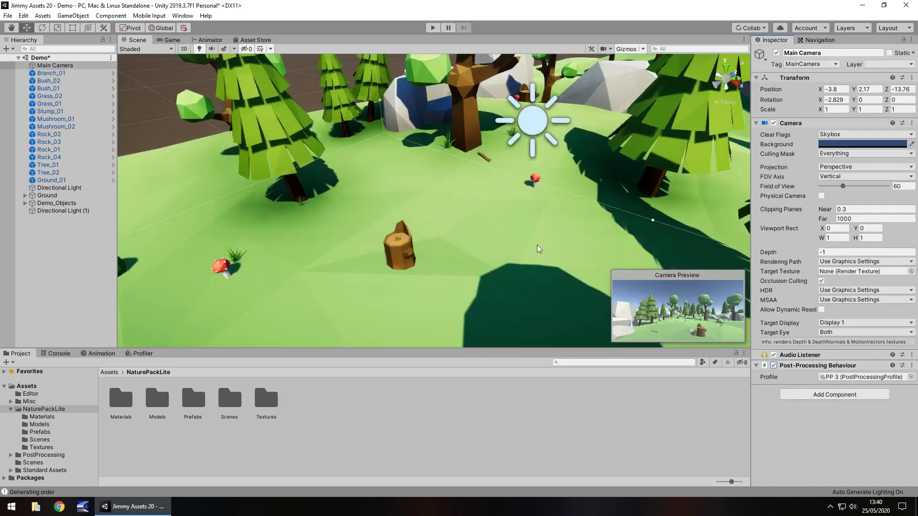
right_drag(421, 250, 427, 199)
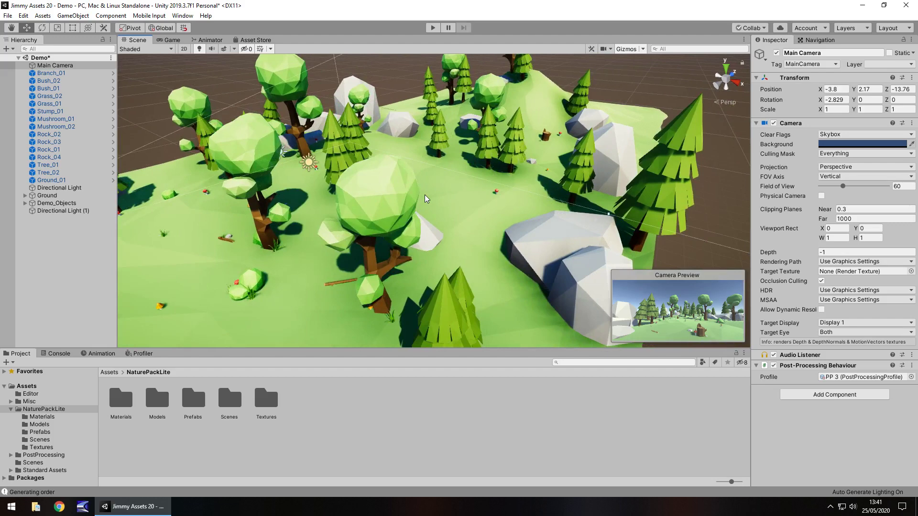
Fly through the trees to a clearing with a stump, fallen branches, bush and mushrooms.
scroll(407, 229, up, 3)
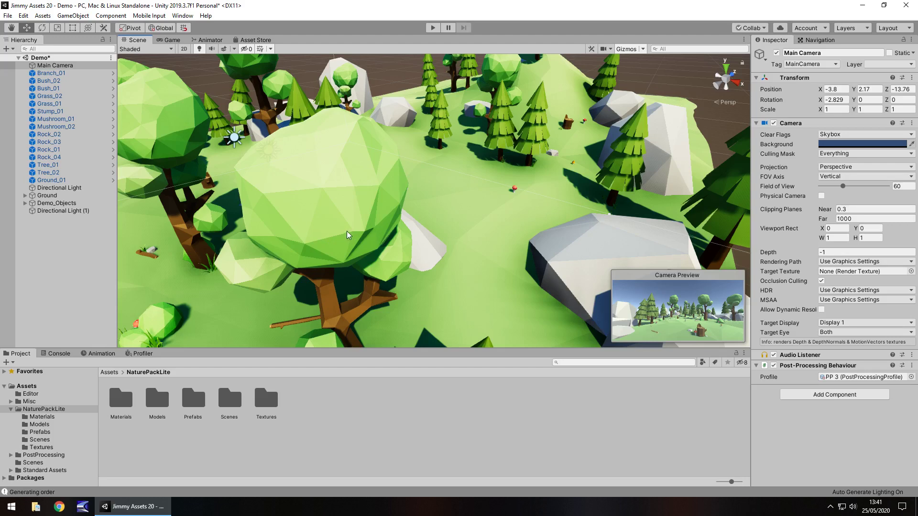
right_drag(363, 245, 239, 92)
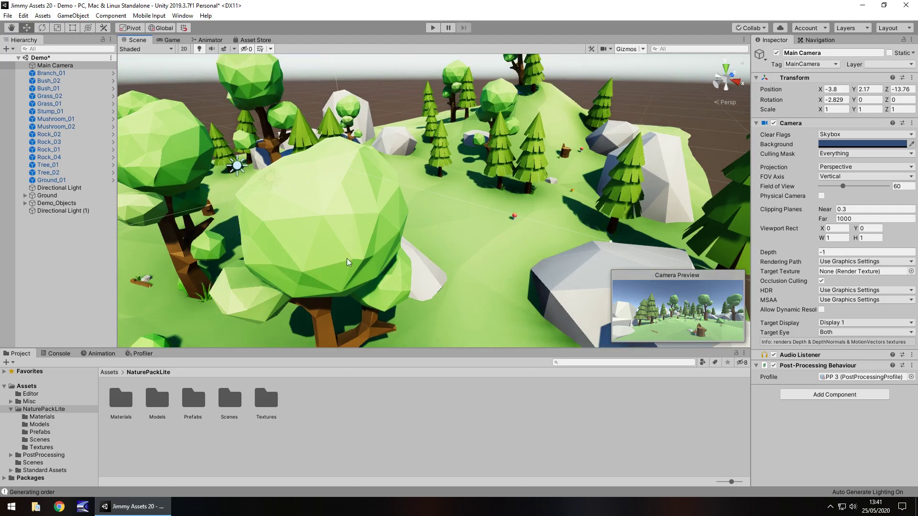
right_drag(349, 263, 543, 219)
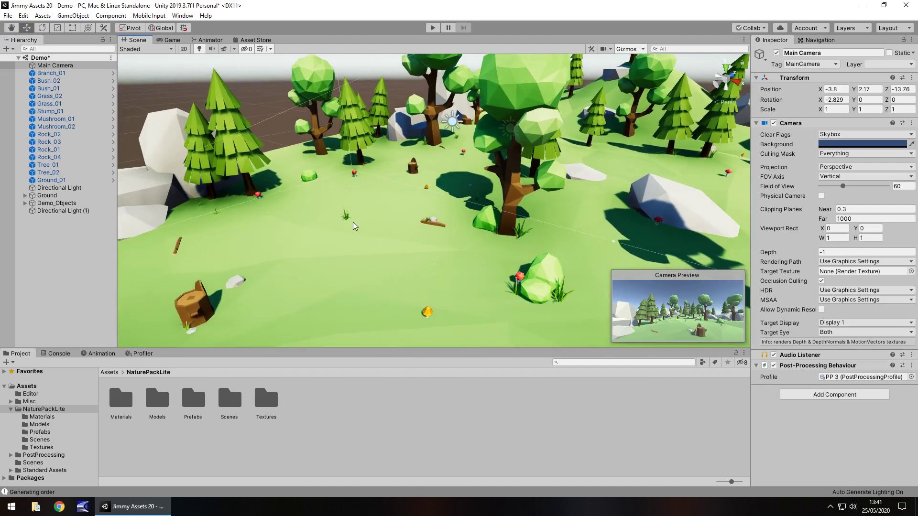
right_drag(323, 212, 333, 218)
right_drag(402, 225, 296, 208)
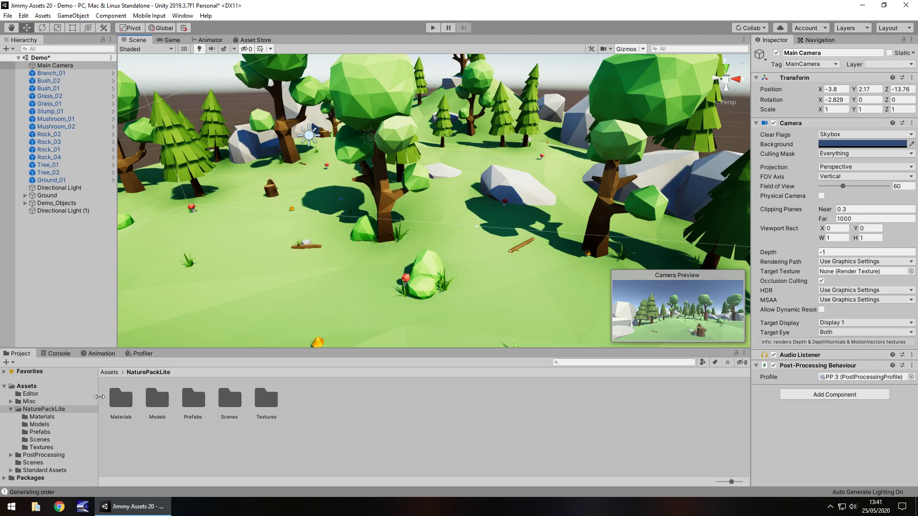
Browse the pack's Materials, Models, Prefabs, Scenes and Textures folders, ending on Prefabs.
click(54, 420)
click(53, 432)
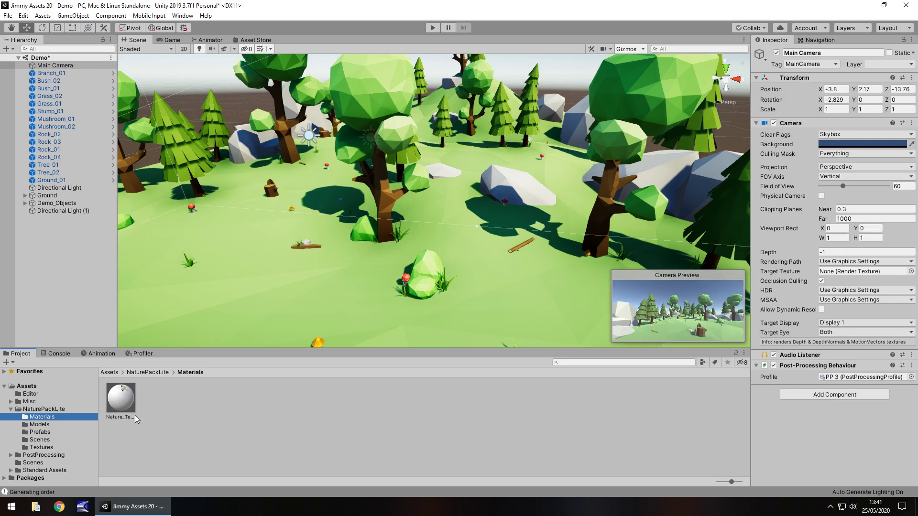
click(35, 424)
click(58, 433)
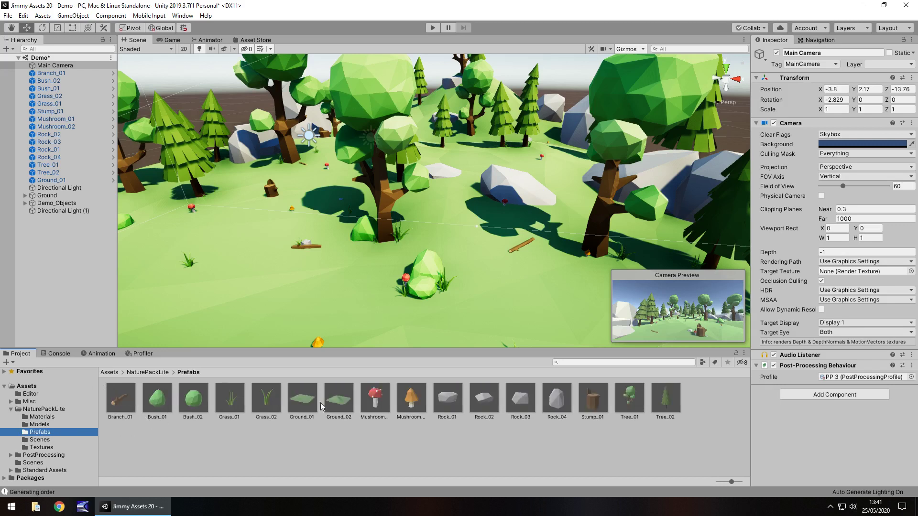
click(56, 440)
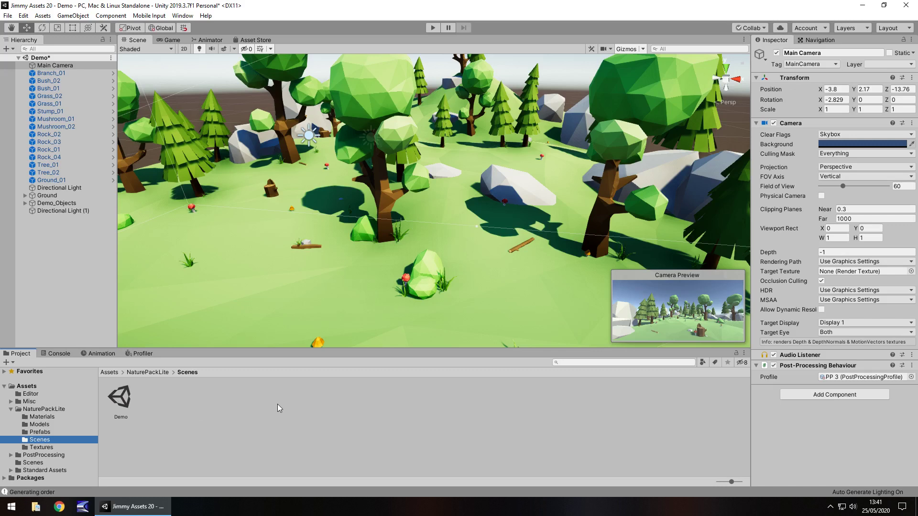
key(Down)
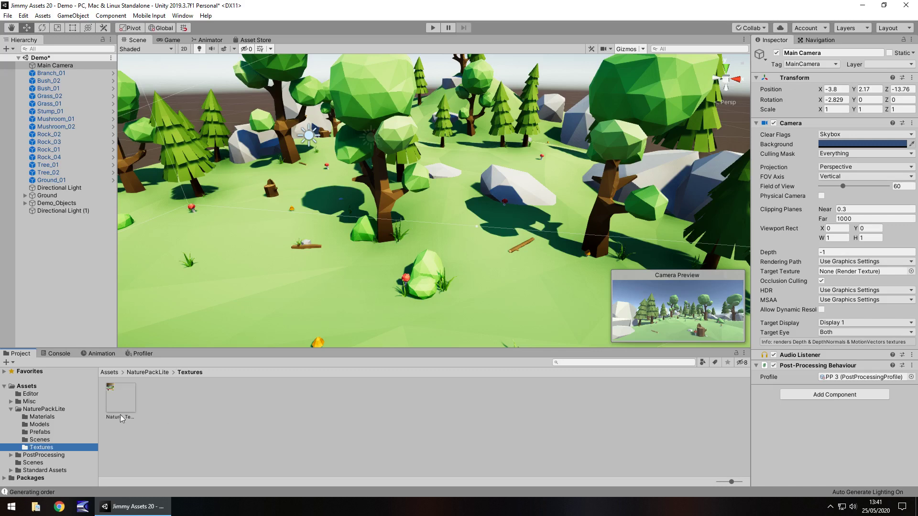
key(Up)
key(Up)
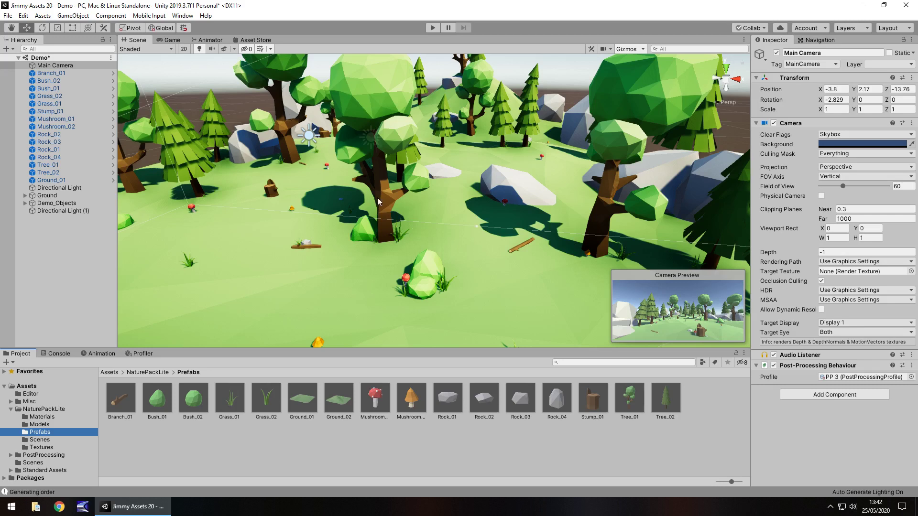
middle_drag(415, 219, 407, 178)
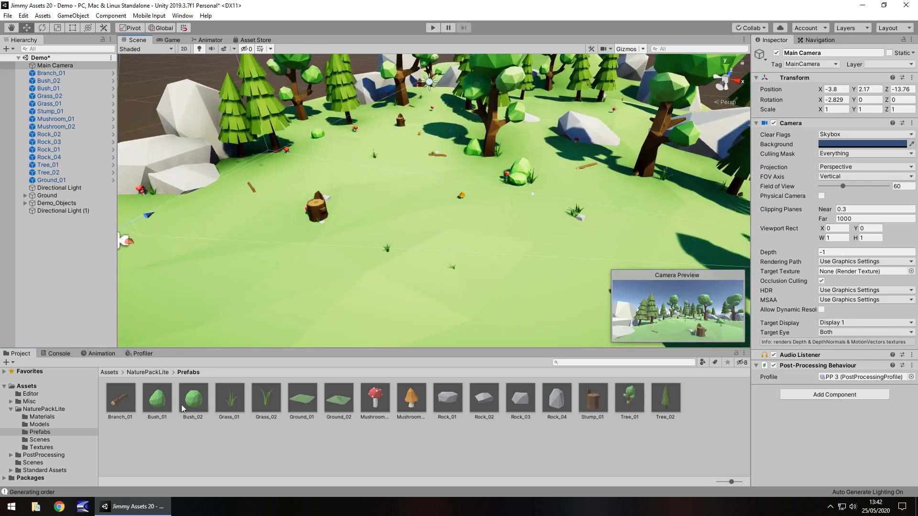
drag(375, 398, 362, 194)
drag(593, 398, 435, 198)
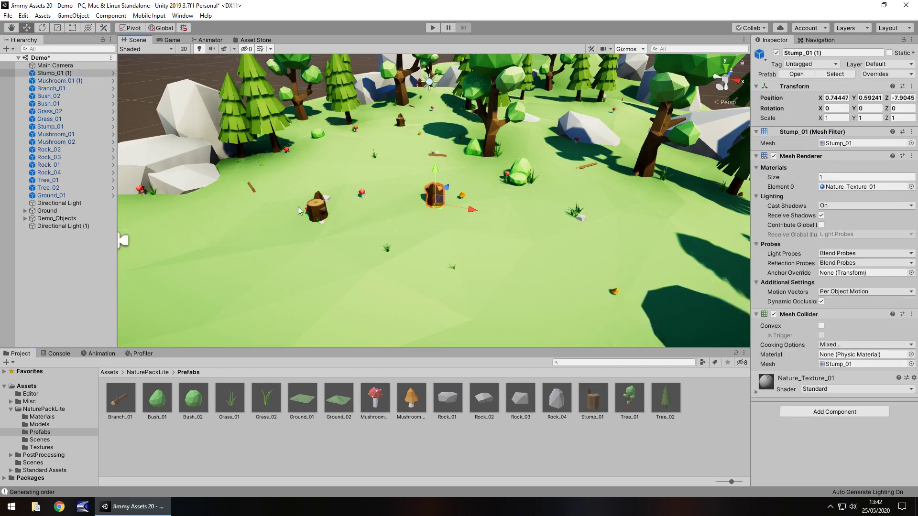
right_drag(300, 211, 303, 185)
key(f)
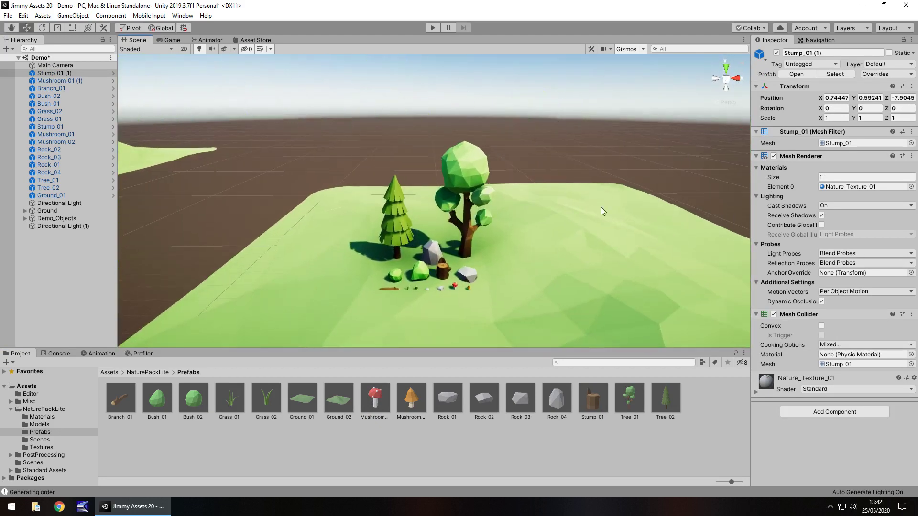
scroll(564, 282, up, 3)
scroll(531, 287, down, 5)
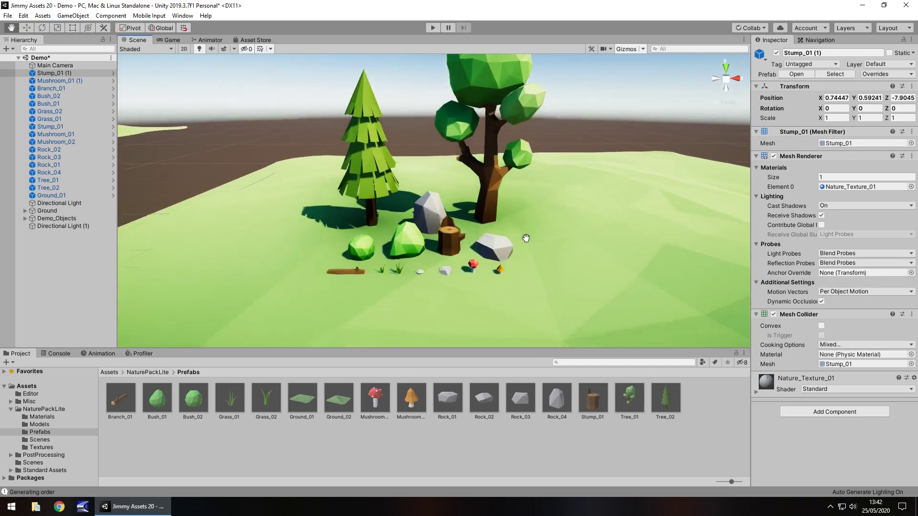
right_drag(262, 250, 483, 264)
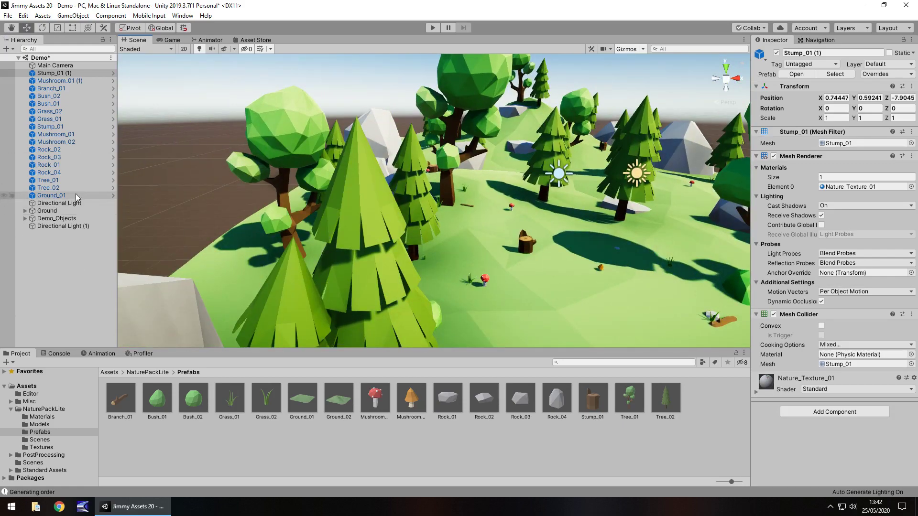
right_drag(571, 200, 510, 186)
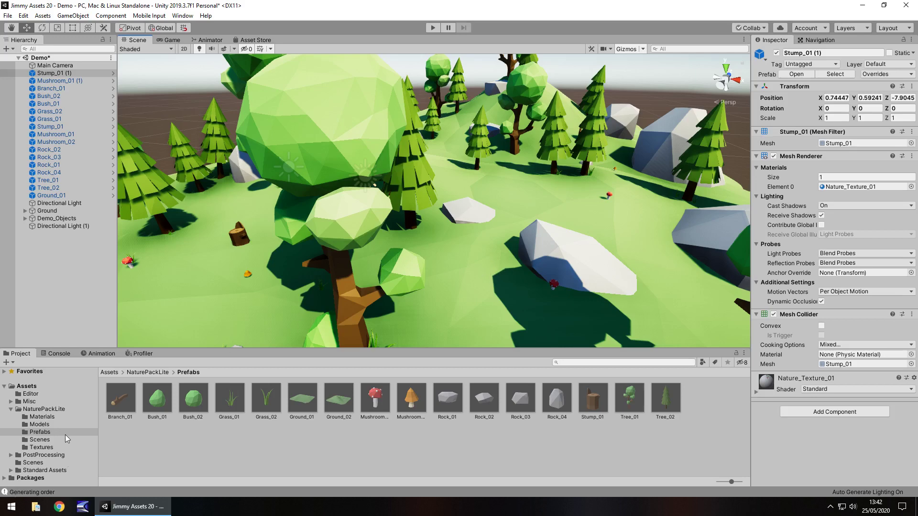
Set the Nature_Texture_01 material's Metallic to 1 and view it through the Game camera.
click(43, 417)
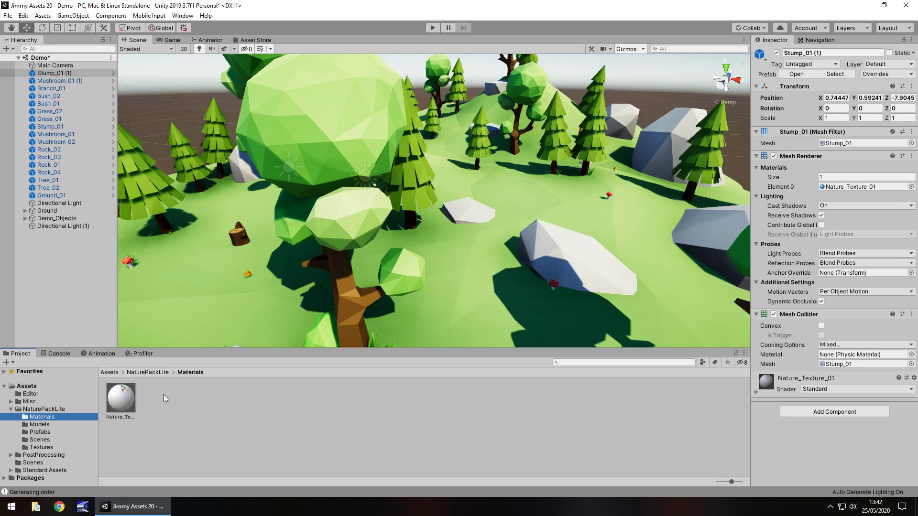
click(125, 404)
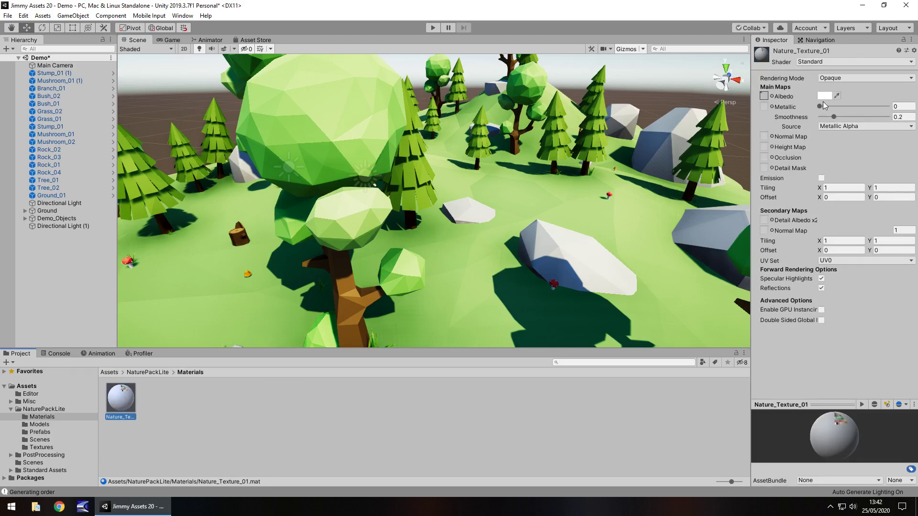
drag(820, 106, 916, 106)
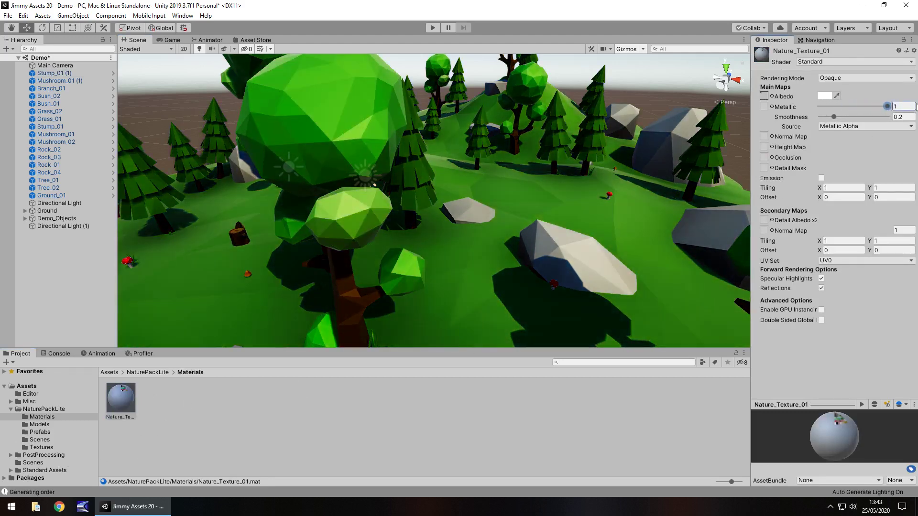
click(171, 40)
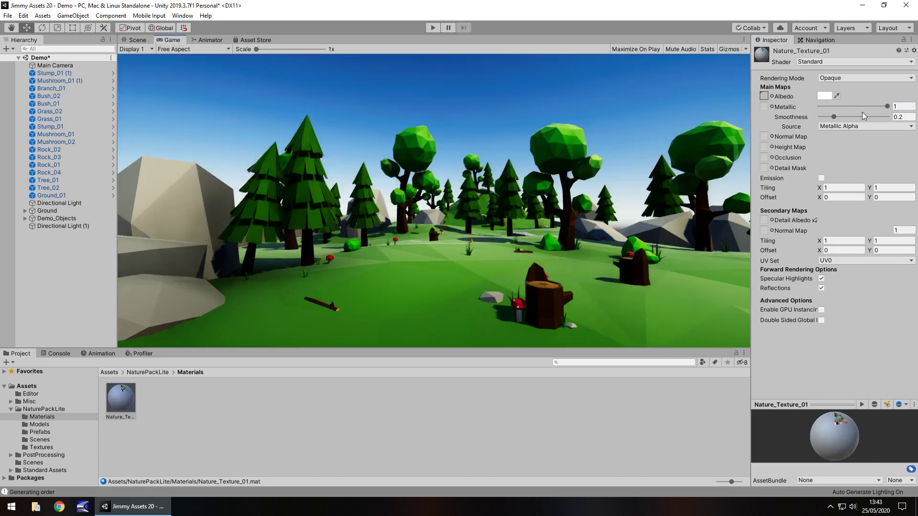
Set the material's smoothness source to Albedo Alpha with Smoothness 0.736.
drag(834, 117, 863, 120)
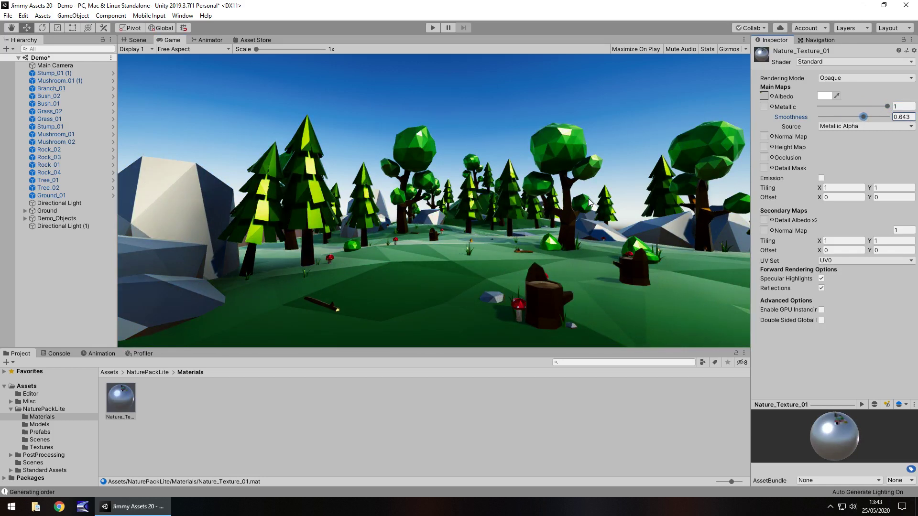
click(842, 128)
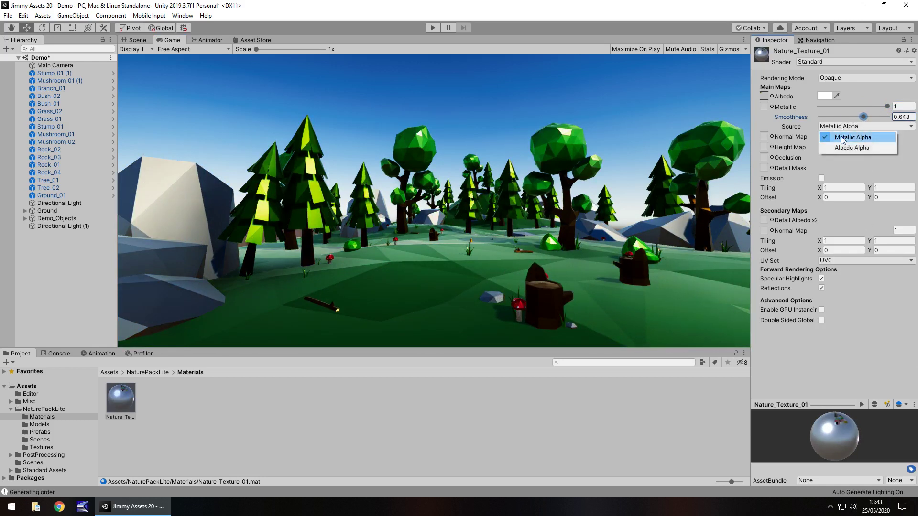
click(844, 150)
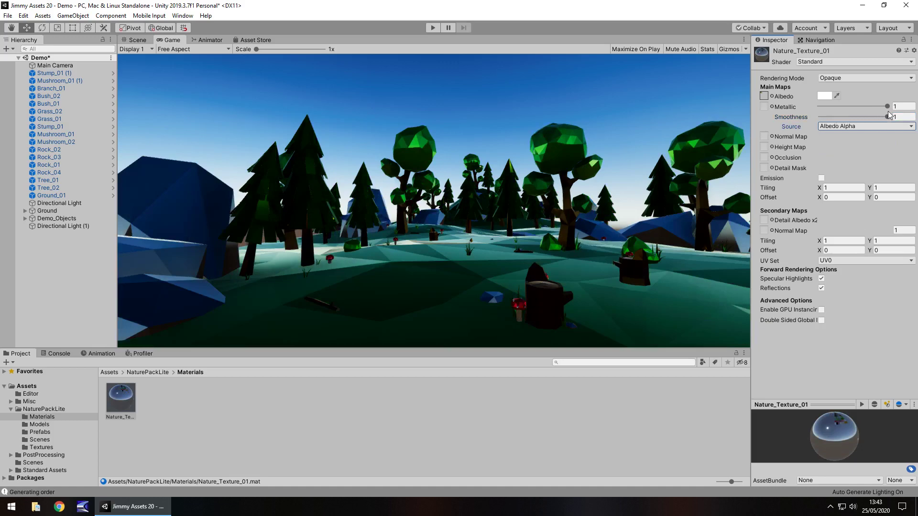
drag(886, 117, 869, 125)
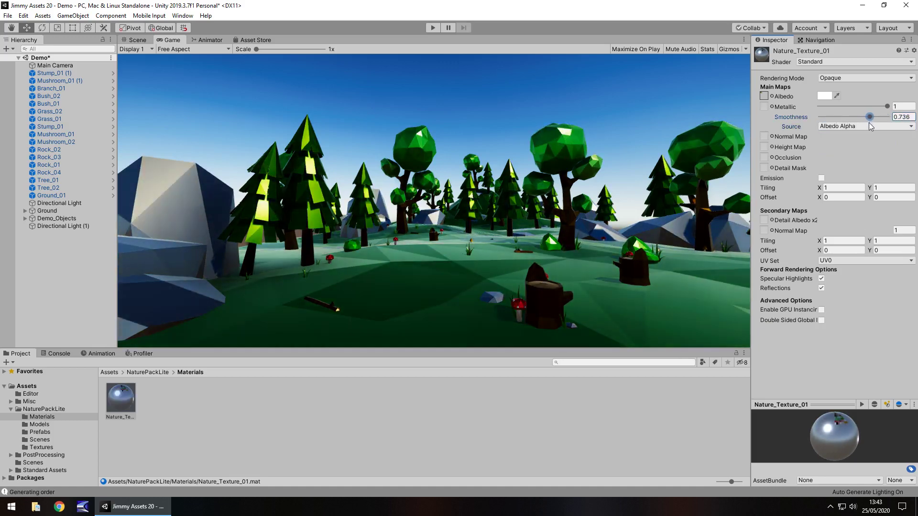
Set the Directional Light's colour to white.
click(60, 203)
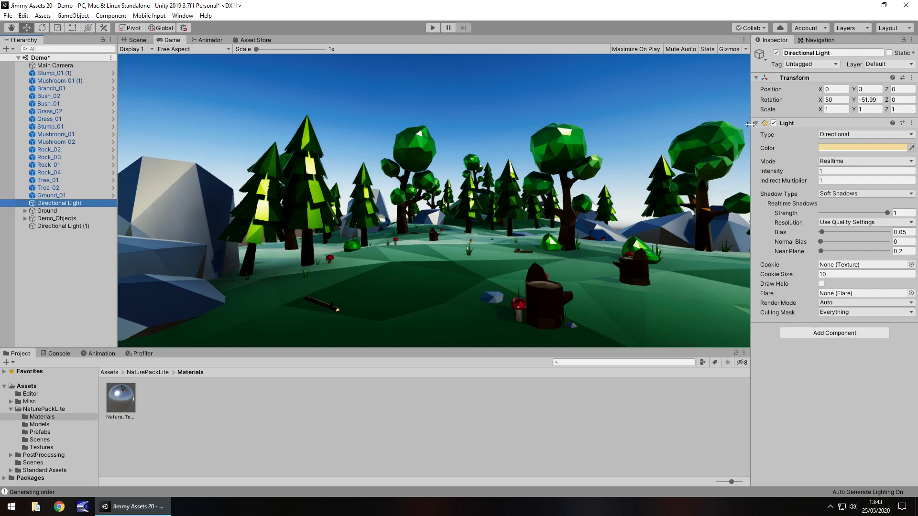
click(860, 148)
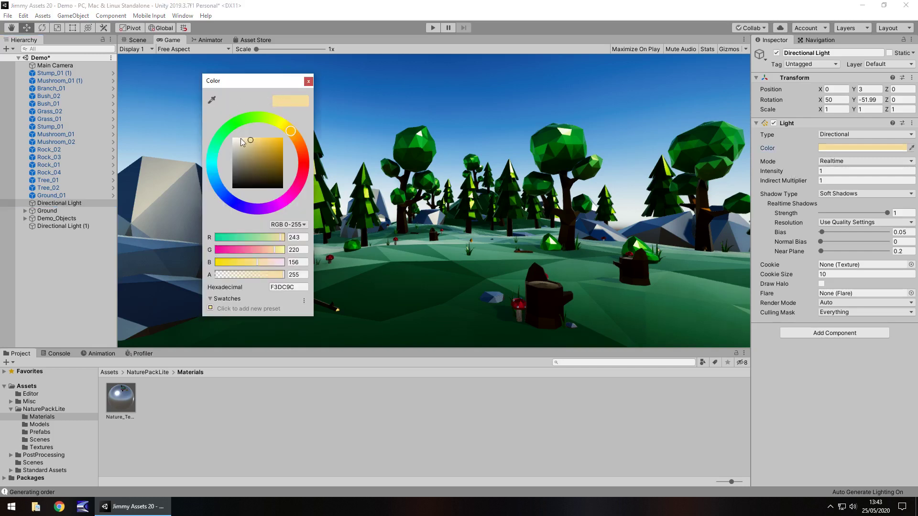
drag(240, 138, 202, 134)
click(308, 81)
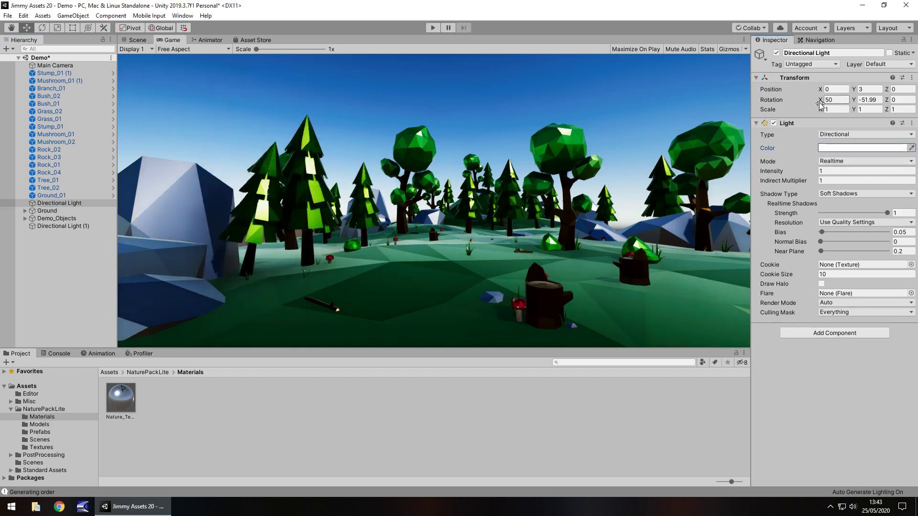
Set the light's X rotation to 71.47 and return to the nature pack's store page.
drag(819, 102, 163, 228)
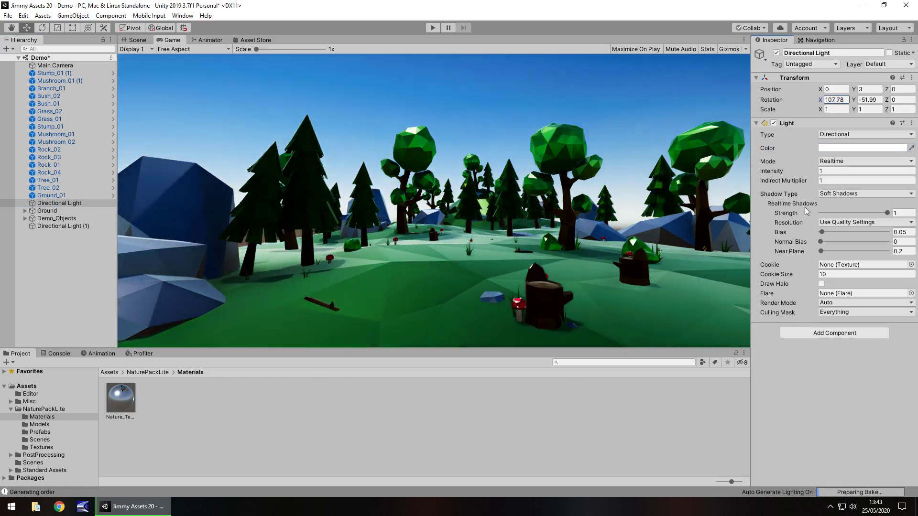
drag(807, 211, 244, 38)
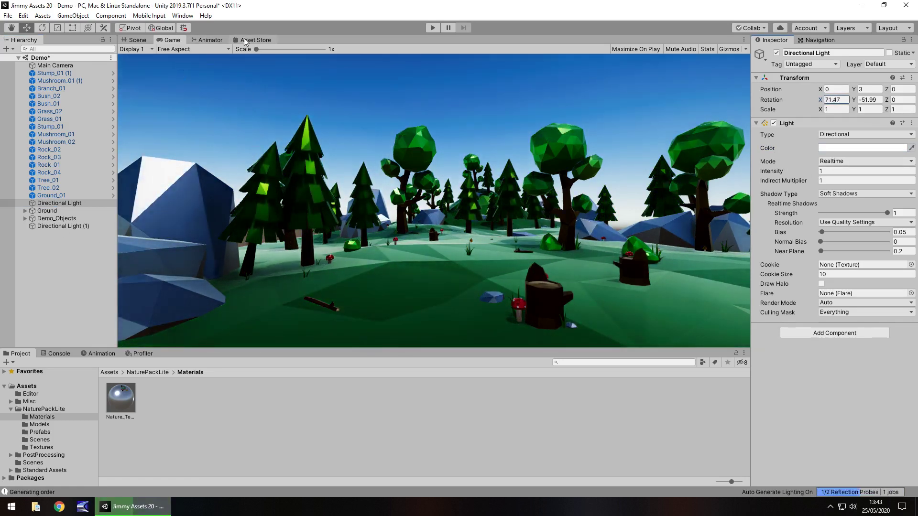
click(244, 40)
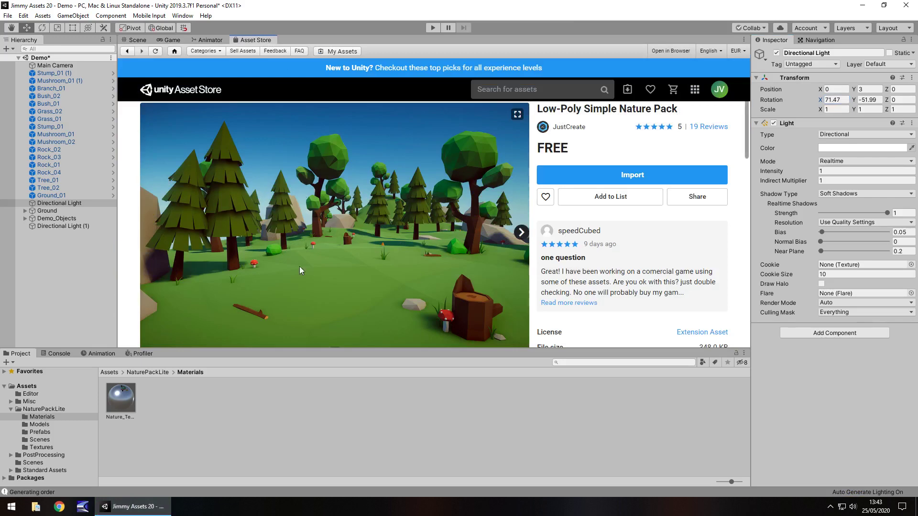
Compare the Scene and Game views with the store page, then scroll to its License and File size details.
click(138, 40)
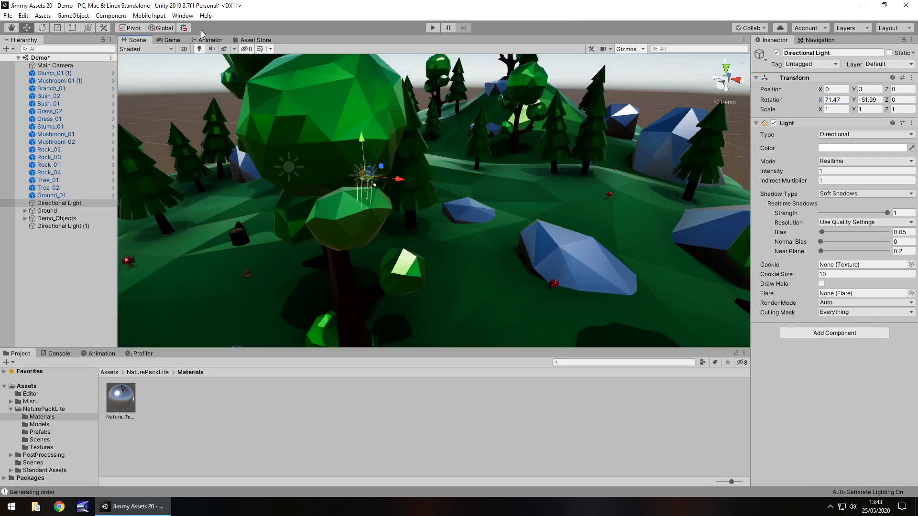
click(169, 40)
click(255, 40)
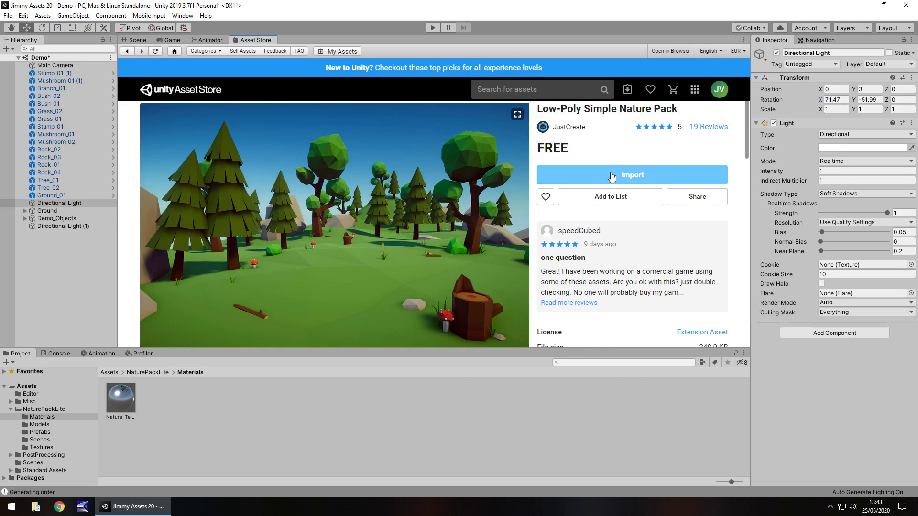
scroll(614, 178, down, 1)
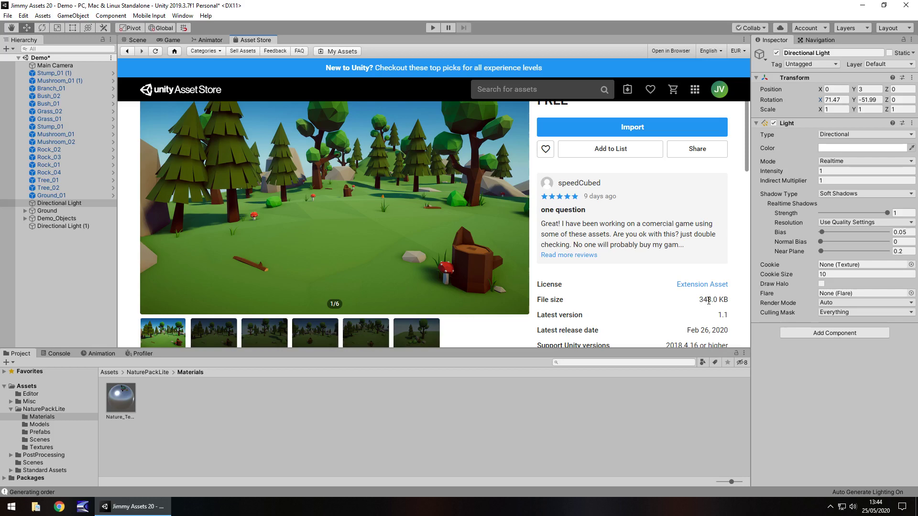
Switch from the store page to the Game view of the restyled forest clearing.
click(172, 41)
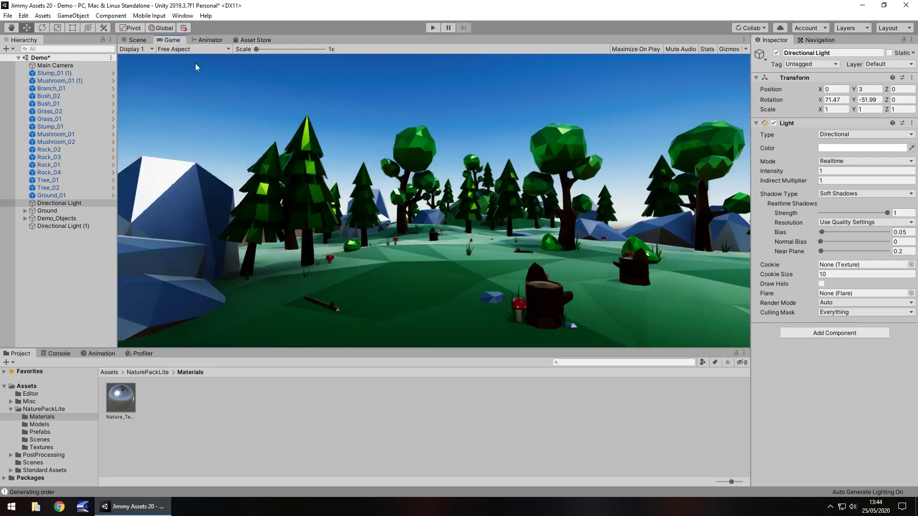